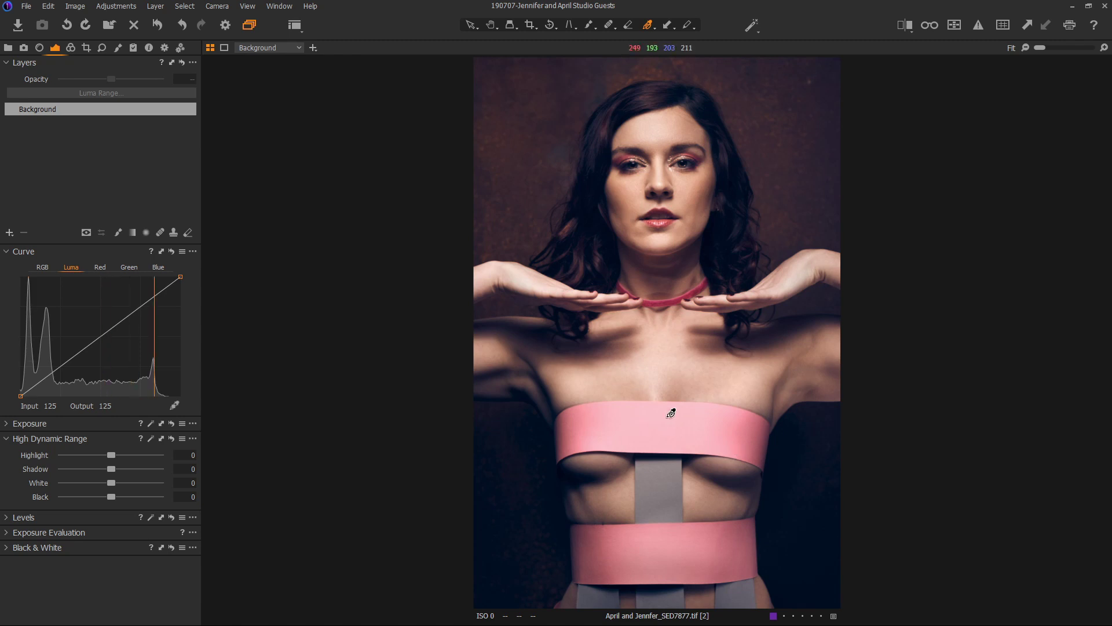
- Open Color Editor Advanced and sample the pink of the paper band
left_click(71, 49)
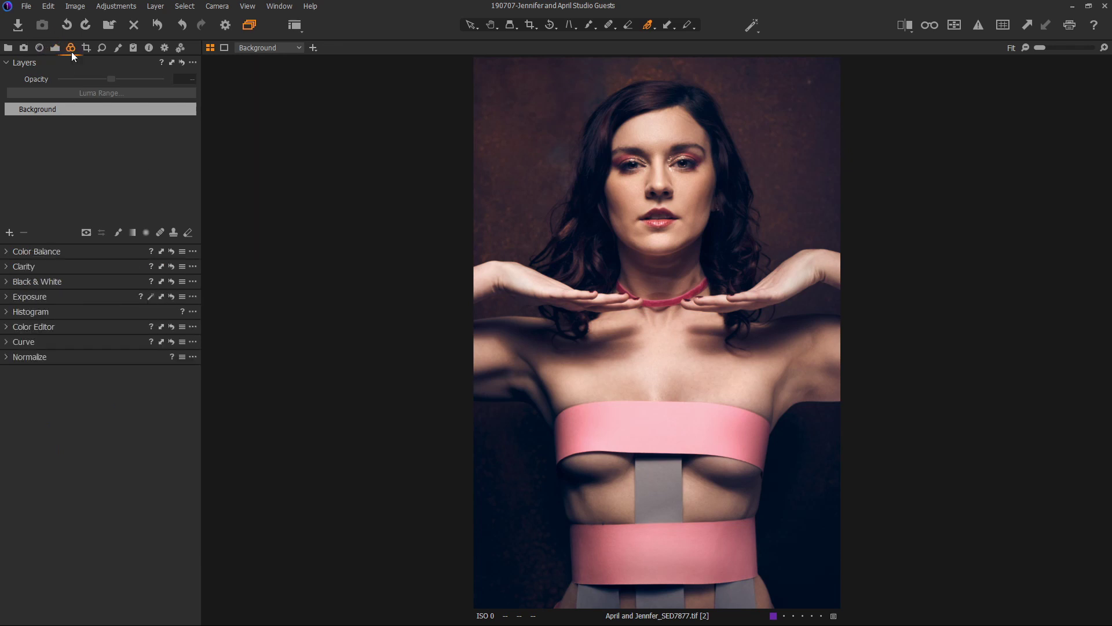
left_click(19, 327)
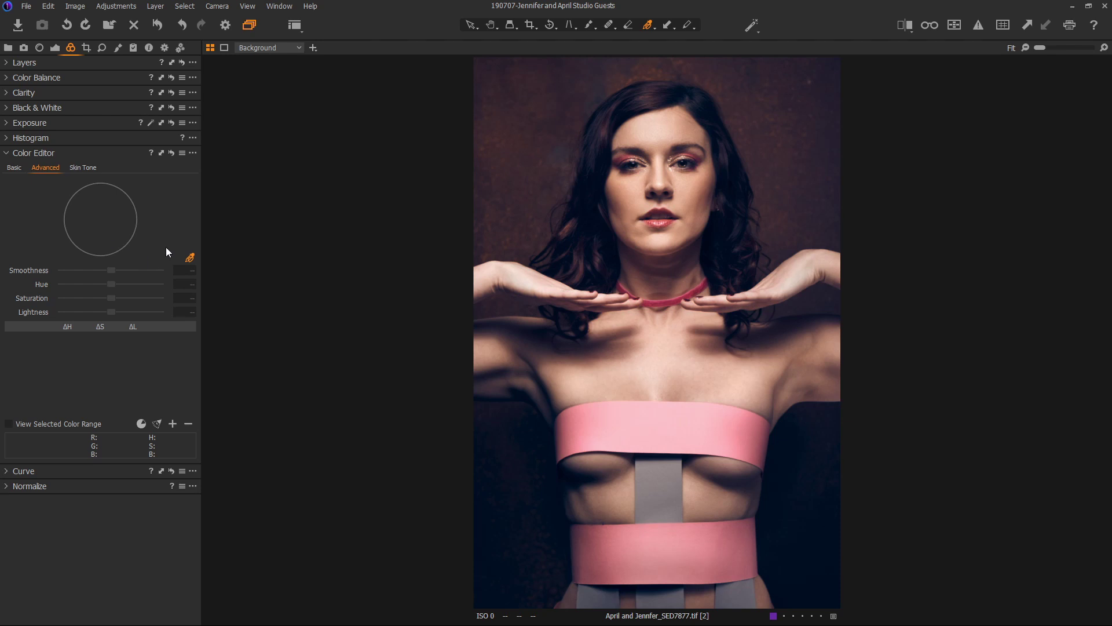
left_click(191, 258)
left_click(586, 418)
- Trial a -30 then +30 hue shift on the widened pink range, delete it, and show Layers
left_click_drag(129, 242, 203, 250)
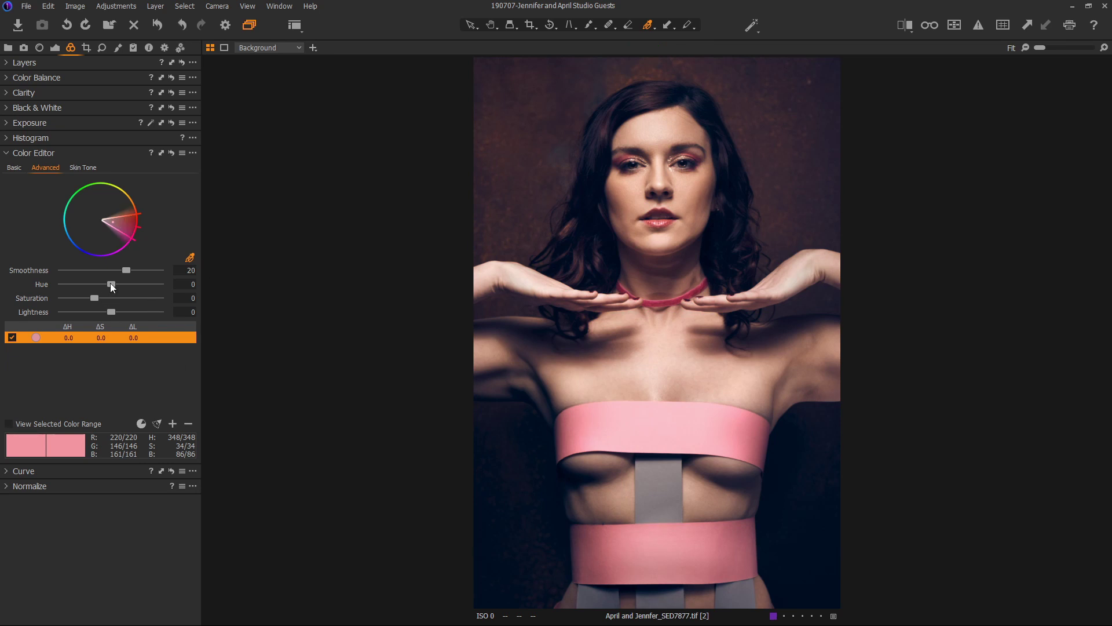
left_click_drag(111, 283, 5, 289)
left_click_drag(64, 283, 299, 286)
left_click(189, 424)
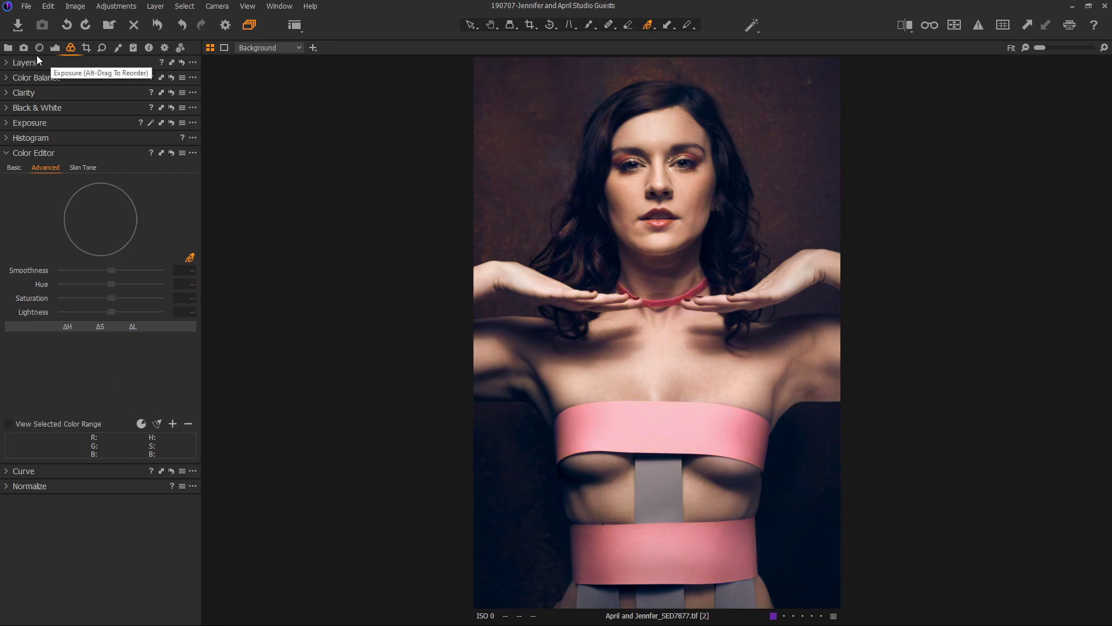
left_click(6, 62)
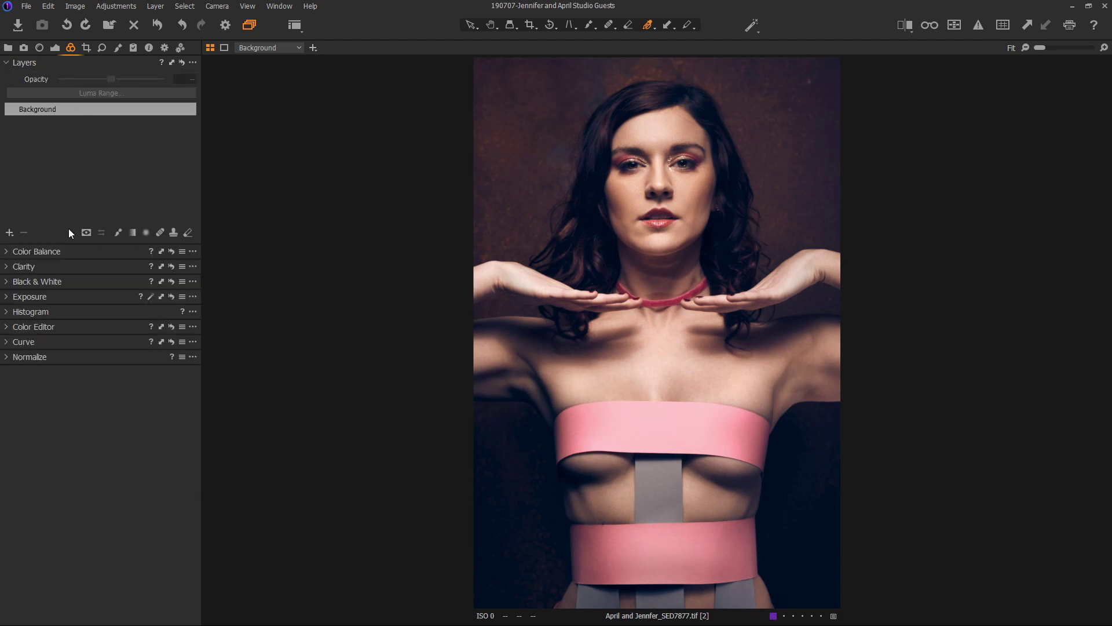
- Add a filled adjustment layer named 'color' and briefly toggle its mask overlay with M
left_click(10, 233)
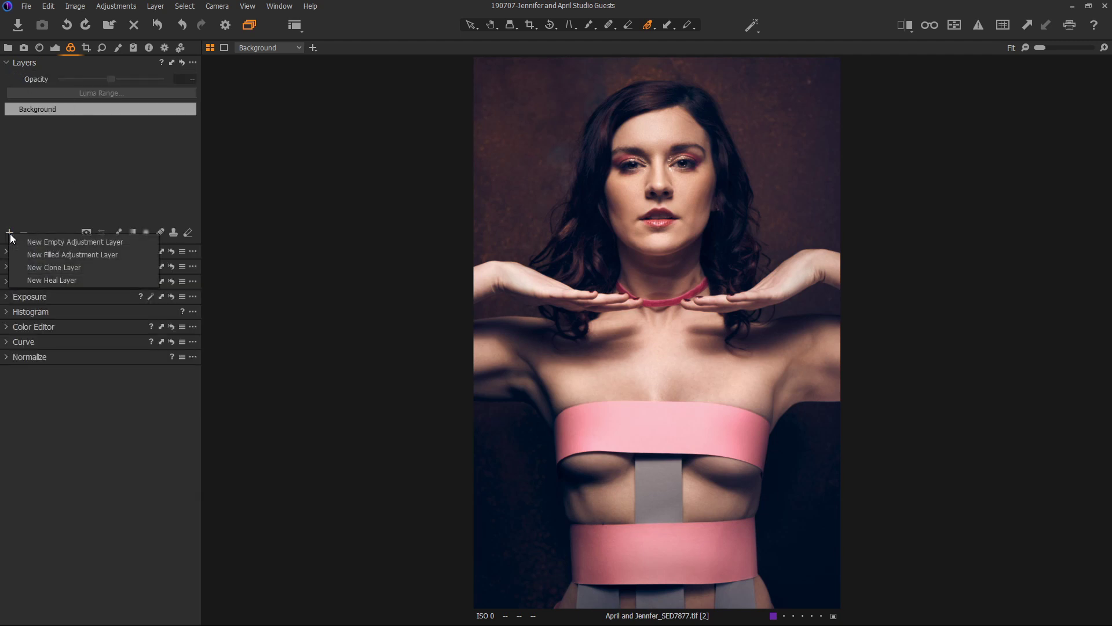
left_click(31, 254)
double_click(64, 110)
type("color")
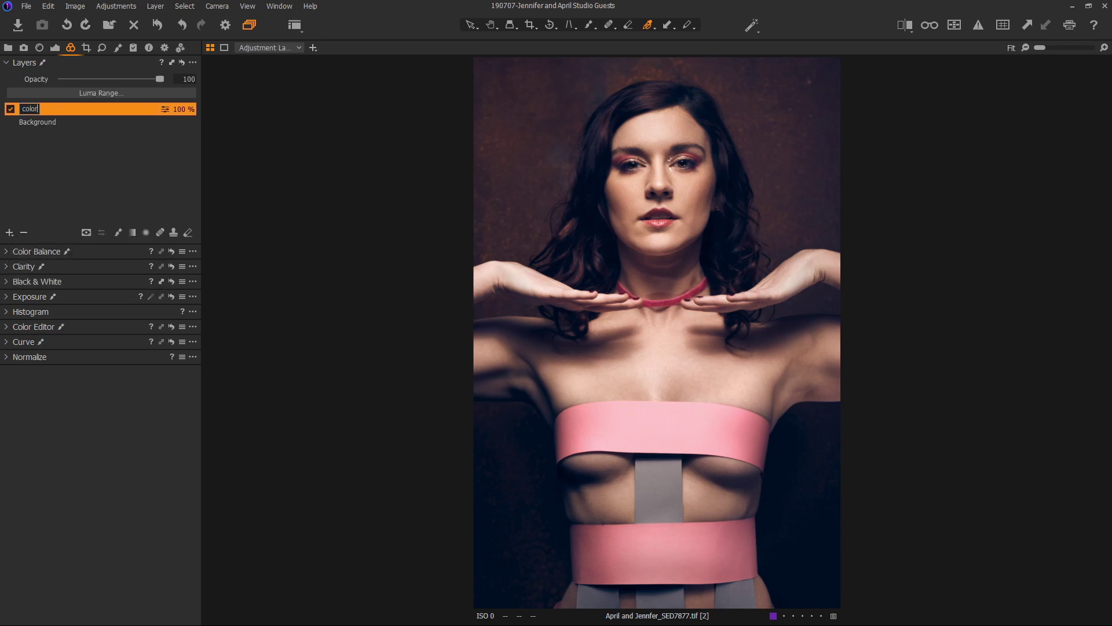
key("Return")
key("m")
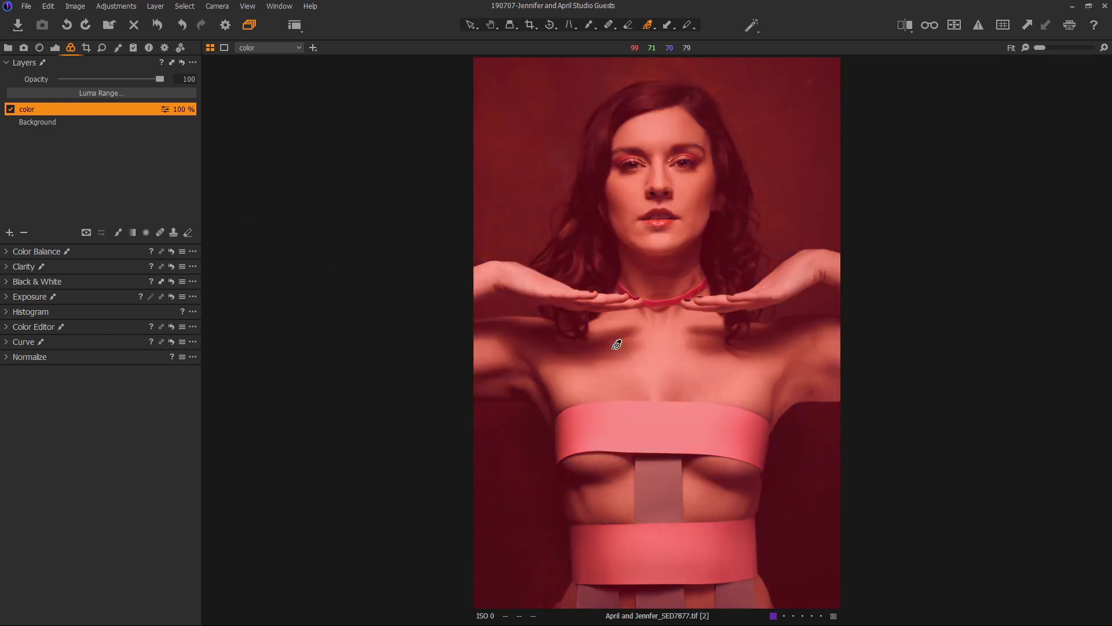
key("m")
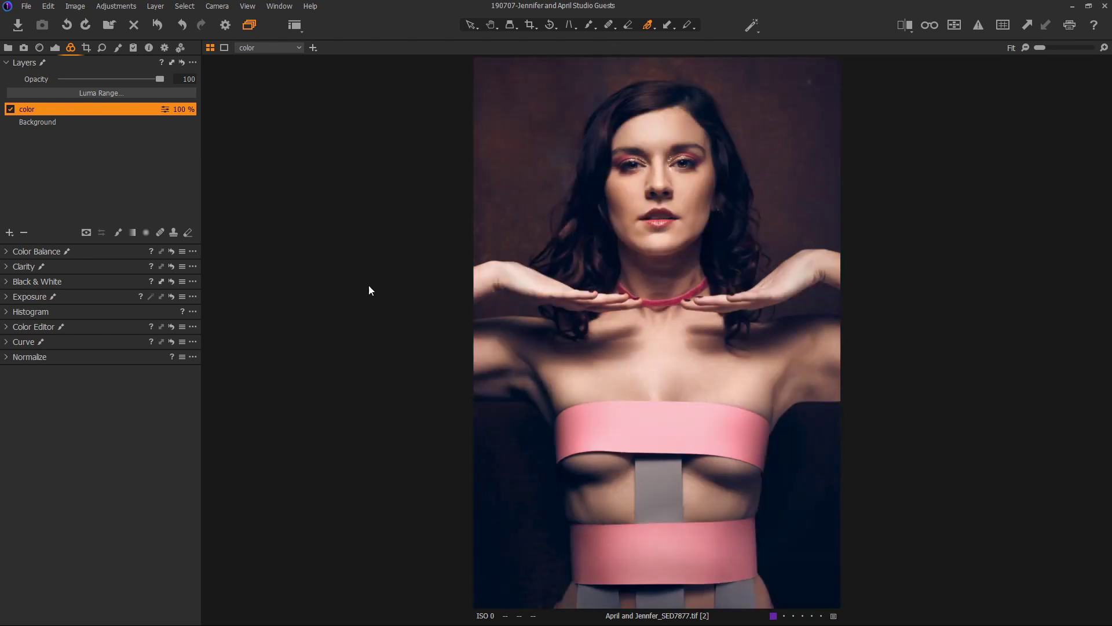
- On the color layer, sample the pink band and extend the hue range to include the necklace
left_click(7, 326)
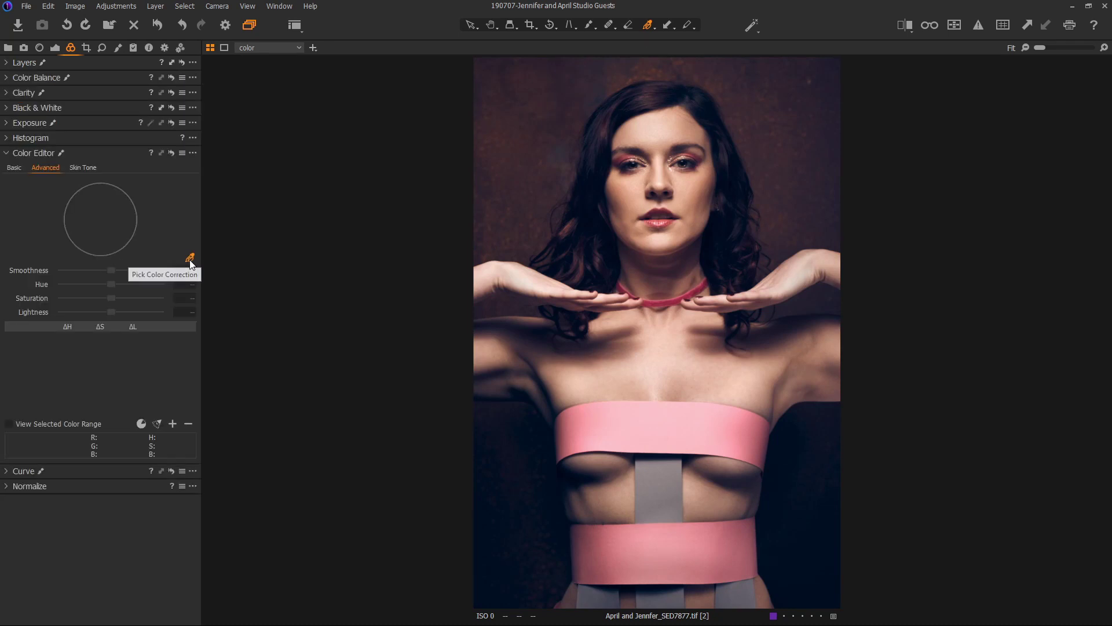
left_click(590, 412)
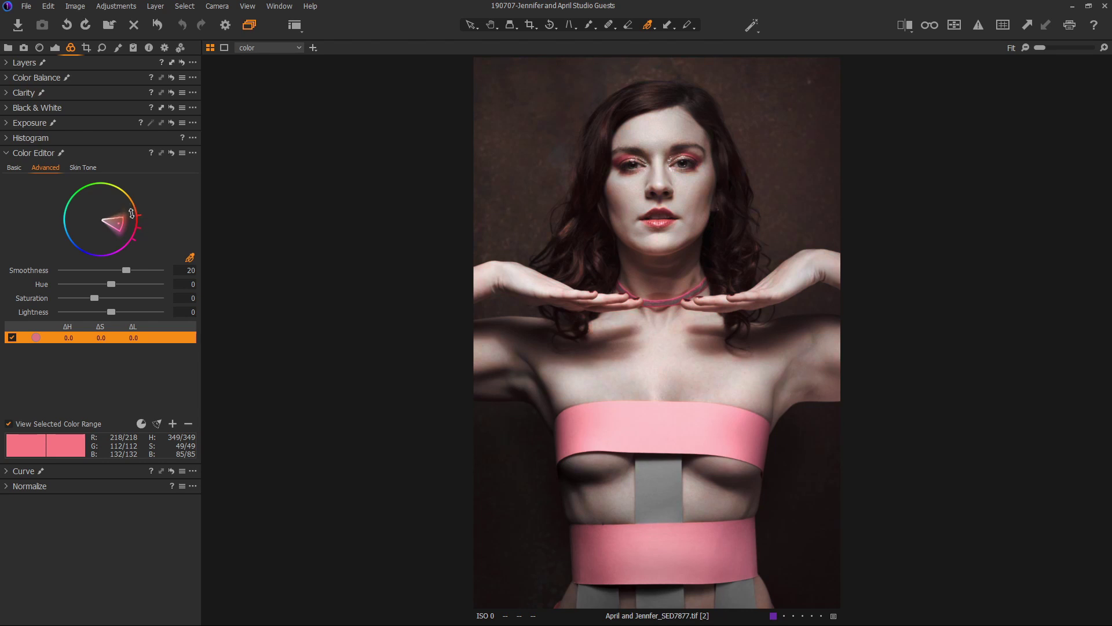
left_click_drag(133, 212, 133, 204)
left_click_drag(133, 205, 140, 220)
mouse_move(115, 227)
left_mouse_down()
mouse_move(84, 233)
mouse_move(123, 240)
mouse_move(116, 229)
left_mouse_up()
left_click_drag(118, 225, 139, 241)
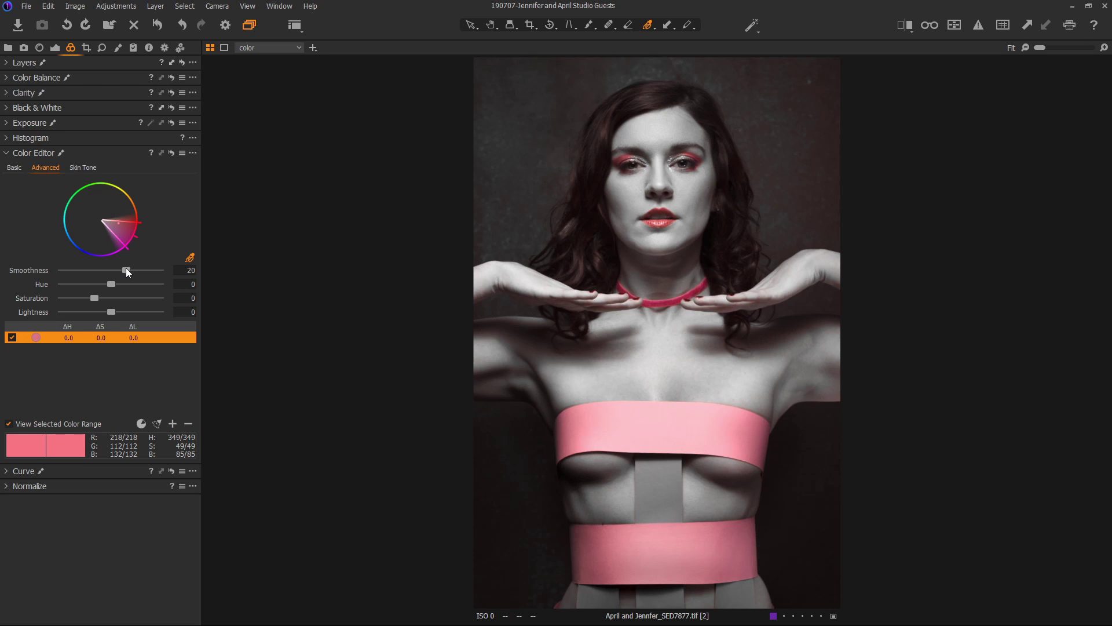
- Check Smoothness at 1, restore it to 20, set Hue -30, and sample a second pink range
left_click_drag(127, 270, 62, 269)
left_click_drag(61, 271, 124, 270)
left_click_drag(111, 284, 13, 287)
left_click(579, 423)
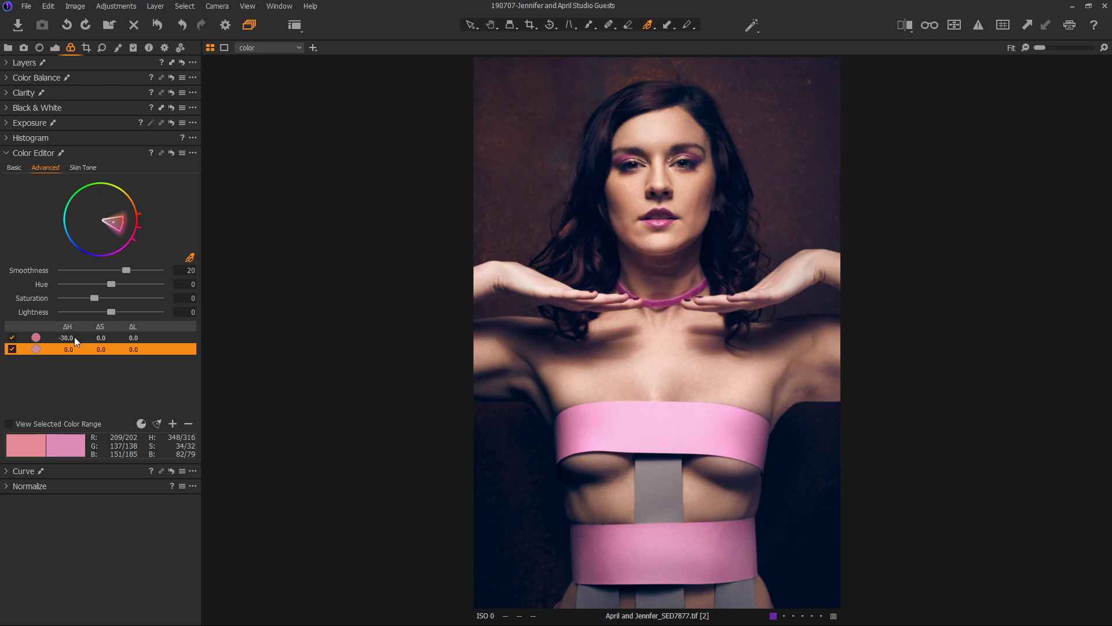
- Refine the second range's hue wedge using the selected-range preview and set its Hue to -30
left_click_drag(131, 233, 134, 238)
left_click(43, 423)
left_click_drag(143, 216, 154, 223)
left_click_drag(109, 283, 2, 293)
left_click_drag(2, 292, 2, 292)
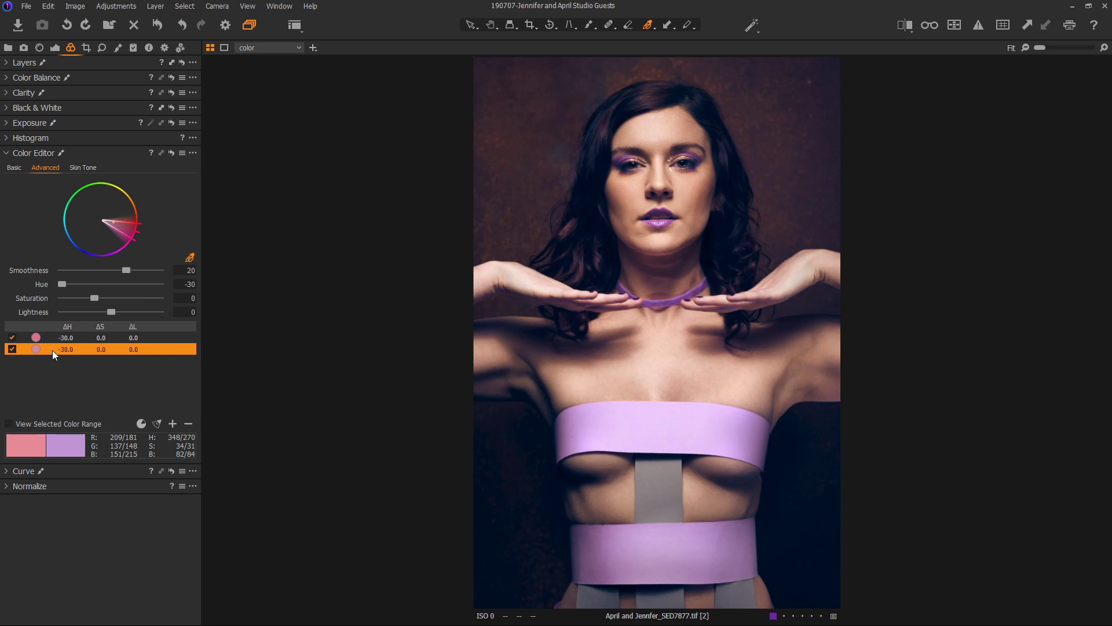
- Compare with the first range's settings, then sample a third pink range
left_click(68, 338)
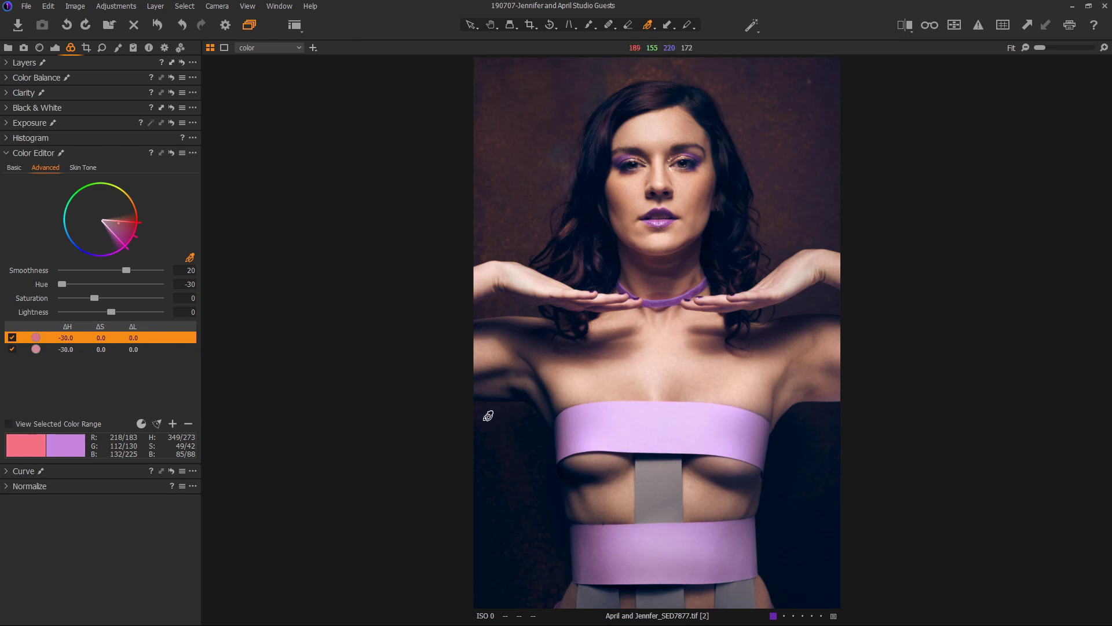
left_click(78, 348)
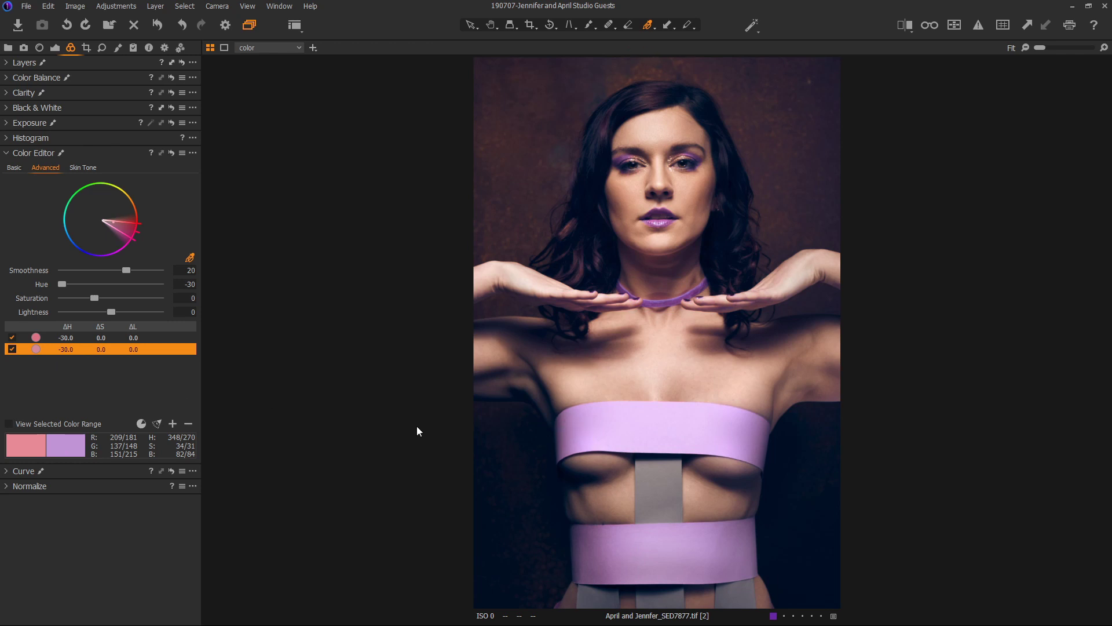
left_click(584, 424)
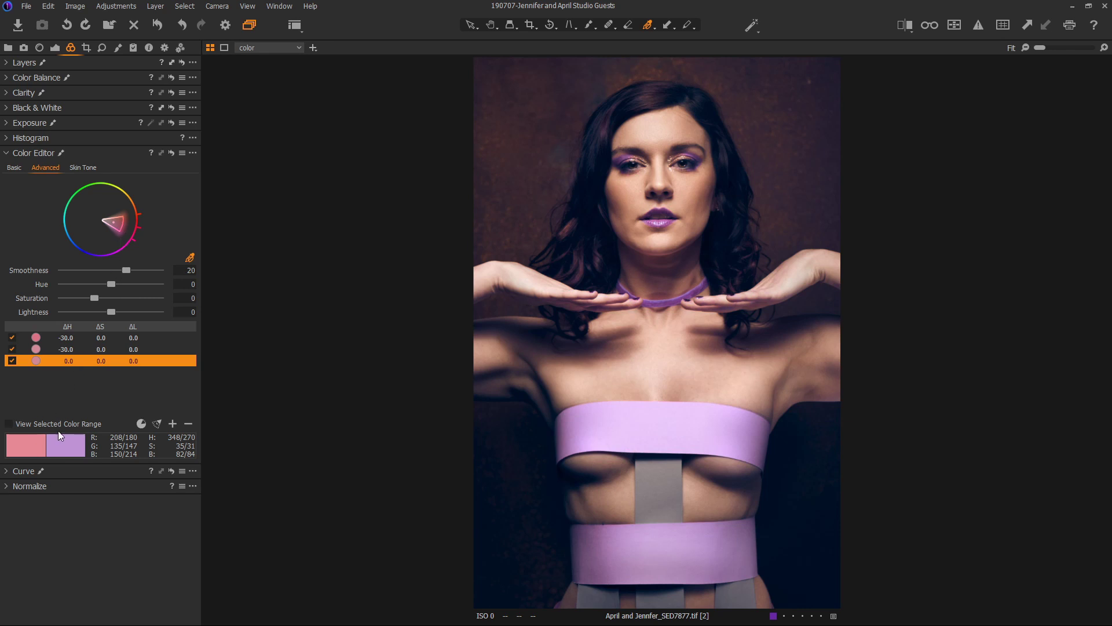
- Widen the third range and shift its Hue to -30, turning the bands blue
left_click_drag(126, 231, 149, 225)
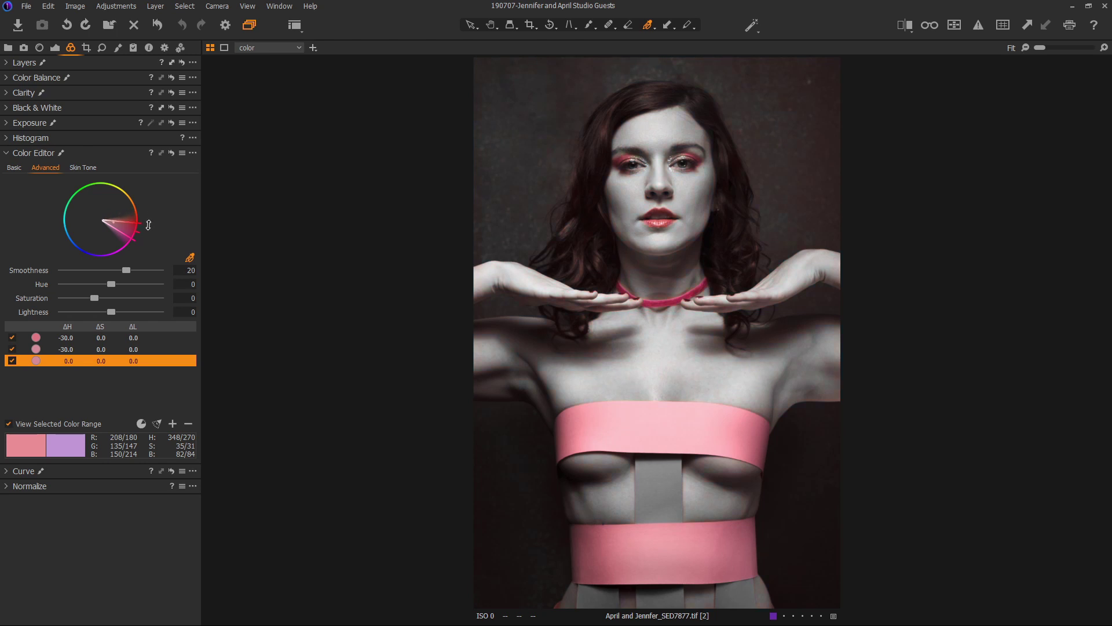
left_click(47, 426)
left_click_drag(109, 286, 17, 287)
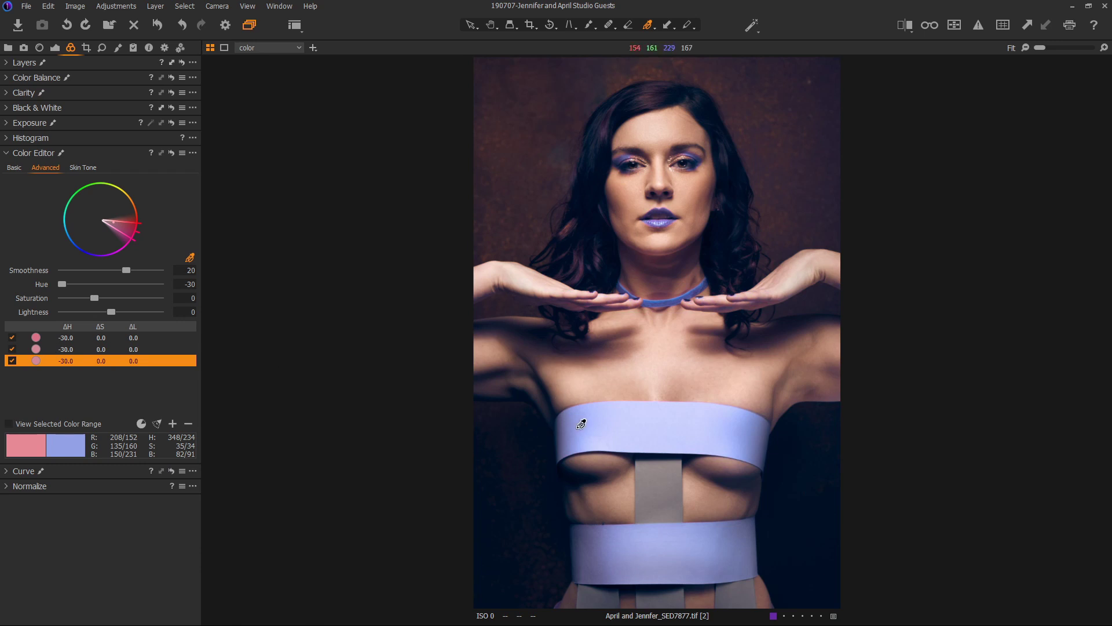
- Sample a fourth range, narrow it with the preview, and set its Hue to -30
left_click(562, 421)
left_click(52, 424)
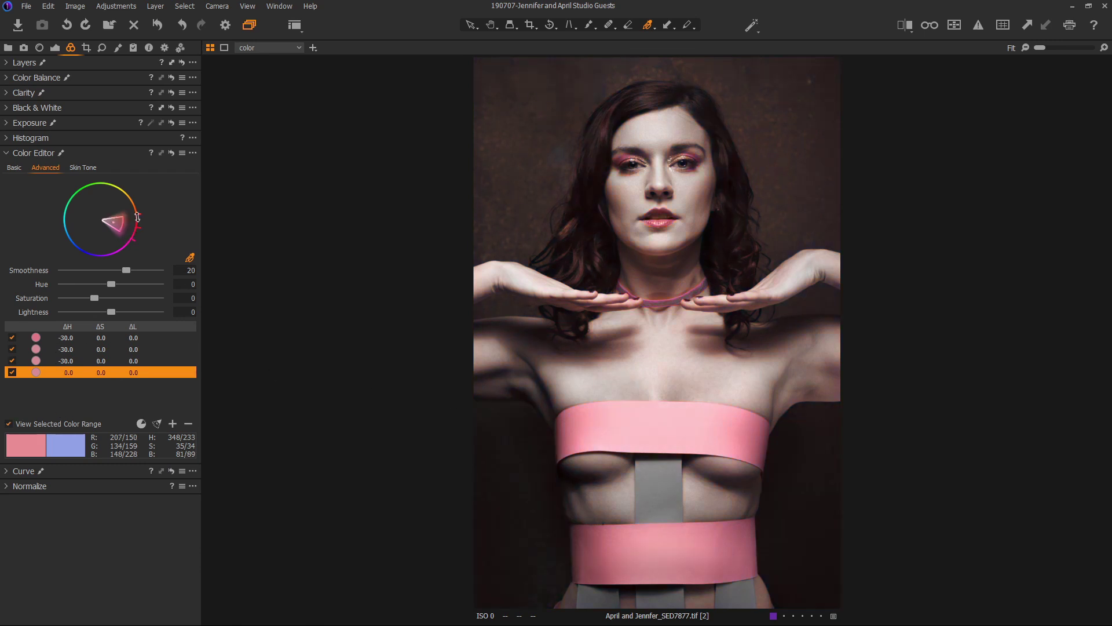
left_click_drag(141, 215, 150, 225)
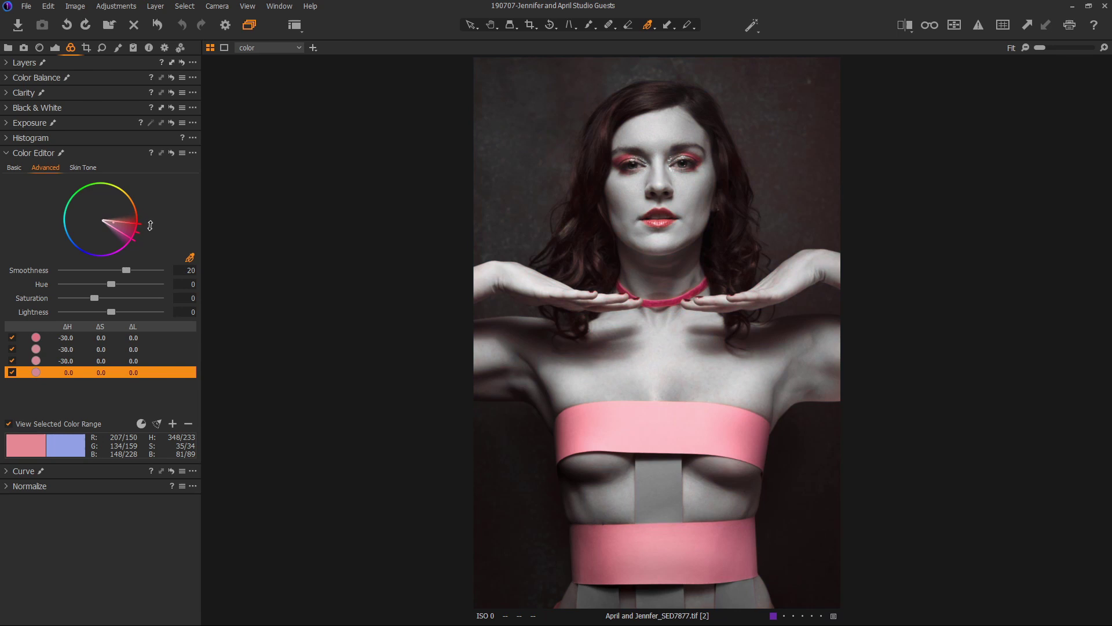
left_click(67, 425)
left_click_drag(112, 283, 23, 280)
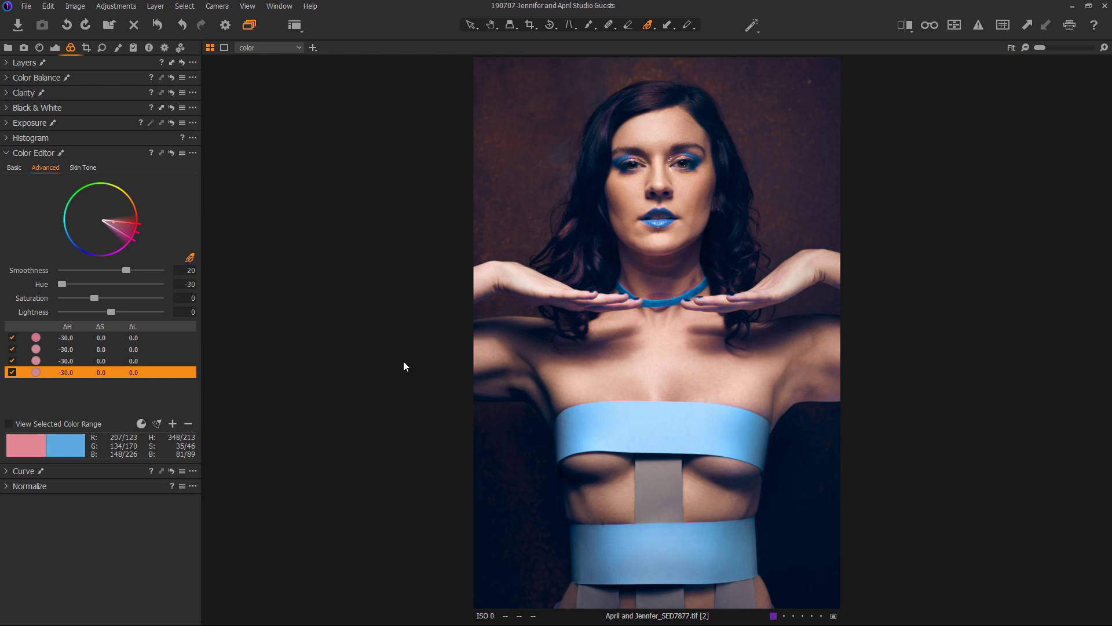
- Erase the color layer's mask over the face, necklace and lower band, keeping only the upper band blue
left_click(22, 61)
left_click(188, 232)
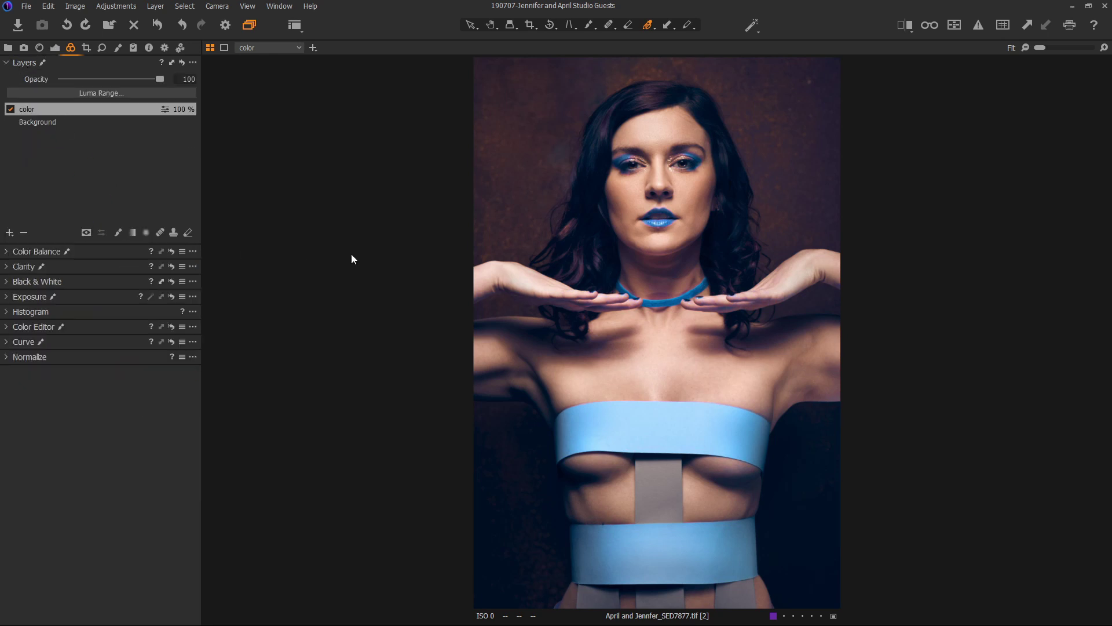
mouse_move(679, 189)
left_mouse_down()
mouse_move(615, 182)
mouse_move(646, 214)
mouse_move(720, 172)
mouse_move(680, 267)
mouse_move(606, 262)
left_mouse_up()
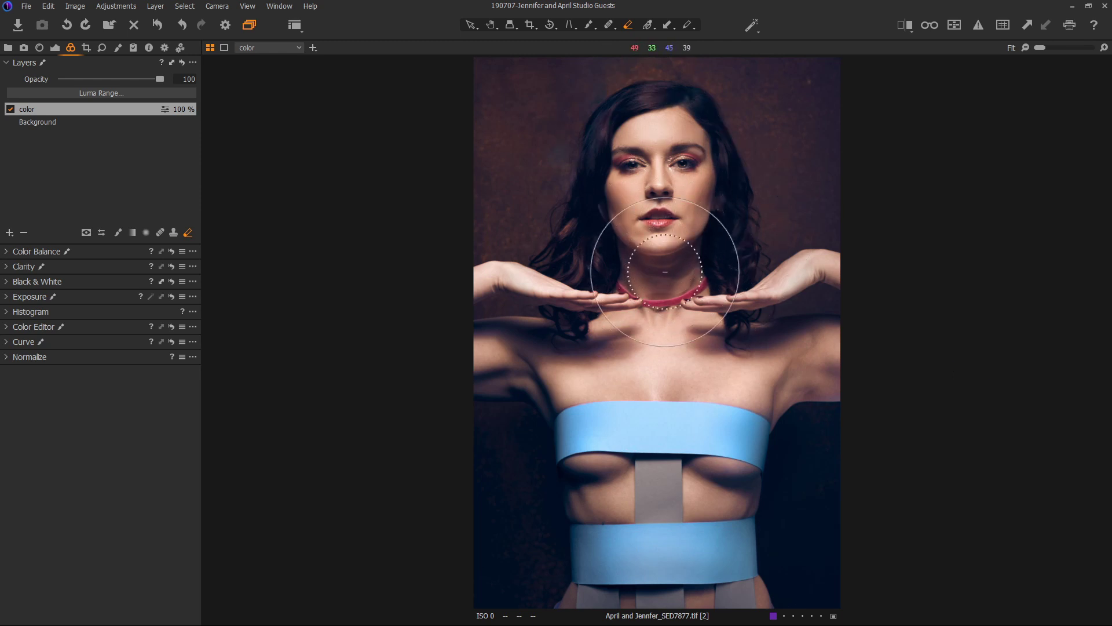
mouse_move(777, 509)
left_mouse_down()
mouse_move(518, 543)
mouse_move(695, 576)
mouse_move(814, 580)
left_mouse_up()
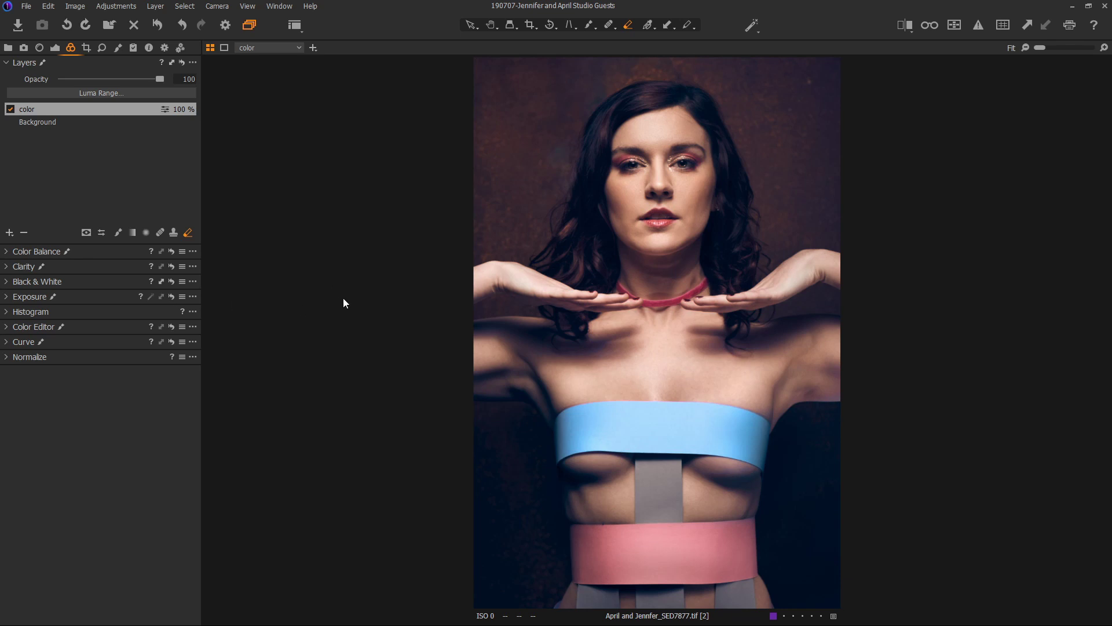
left_click(39, 326)
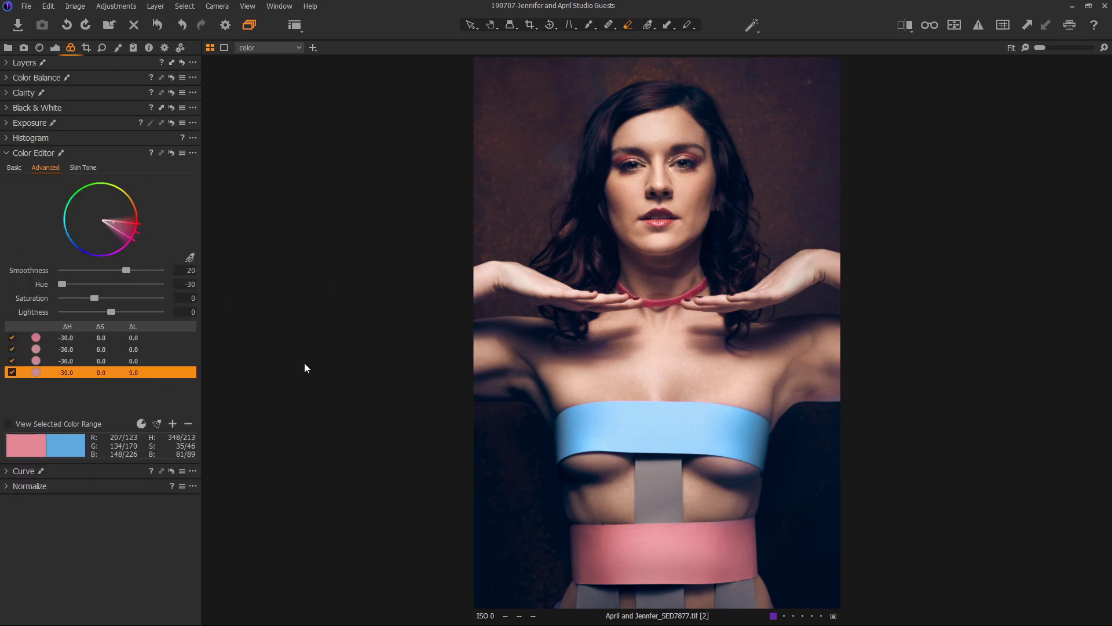